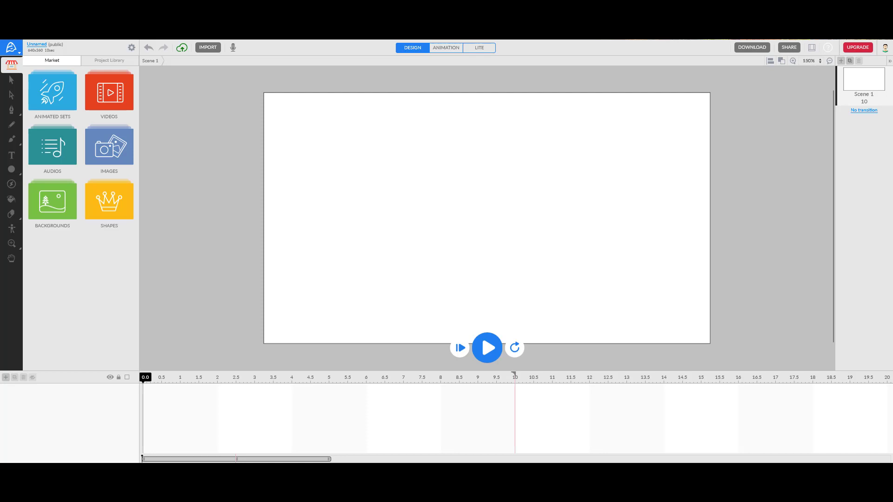
Draw a rectangle about 147 wide and 225 high near the middle of the canvas.
{"action": "left_click", "coordinate": [20, 178]}
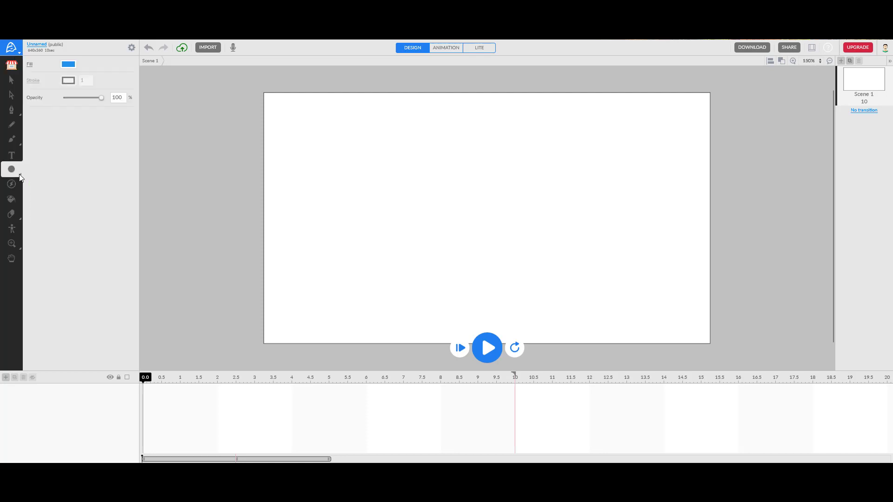
{"action": "left_click", "coordinate": [19, 177]}
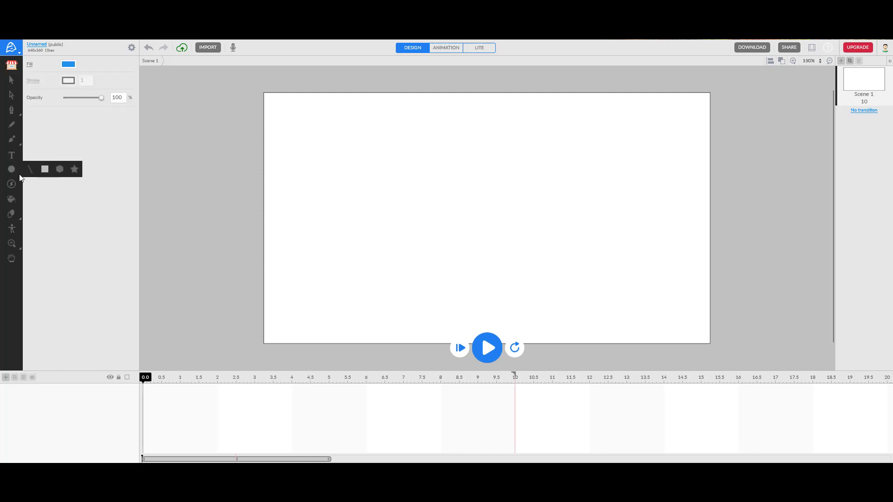
{"action": "left_click", "coordinate": [46, 170]}
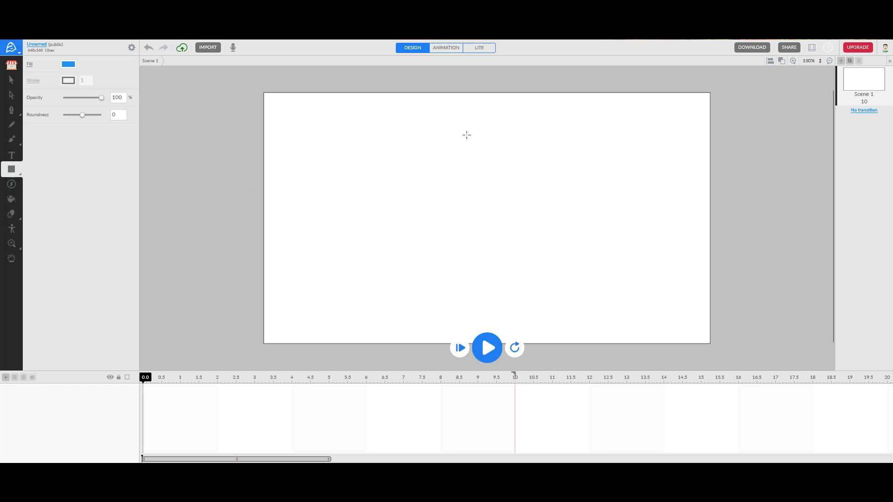
{"action": "left_click_drag", "start_coordinate": [449, 145], "coordinate": [551, 301]}
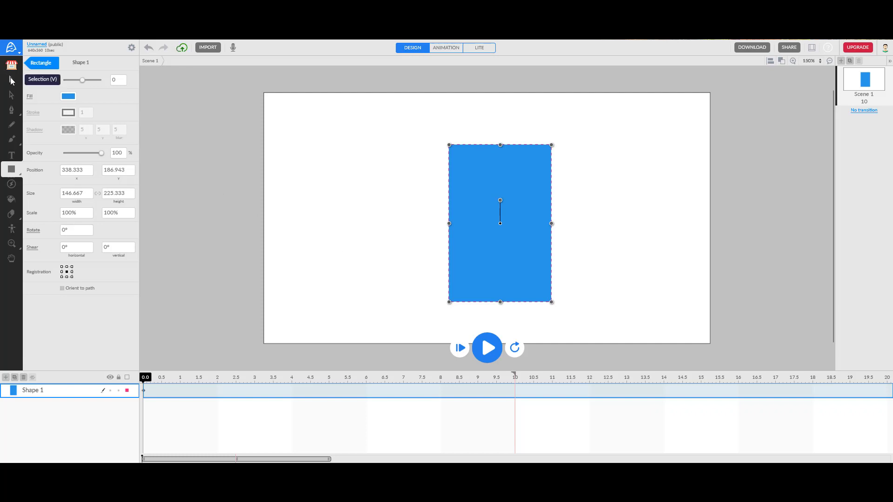
{"action": "left_click", "coordinate": [11, 80]}
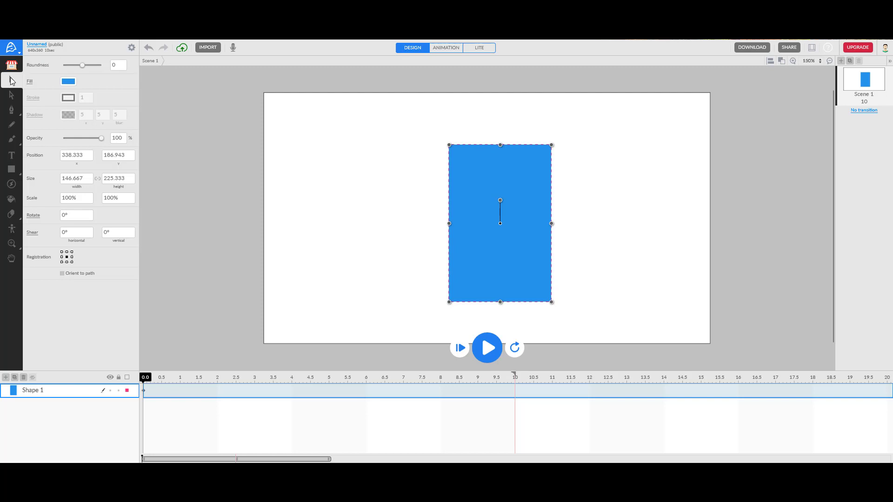
Try several solid preset fill colors on the rectangle, including pink, orange and white, ending with light blue 03A9F4.
{"action": "left_click", "coordinate": [71, 82]}
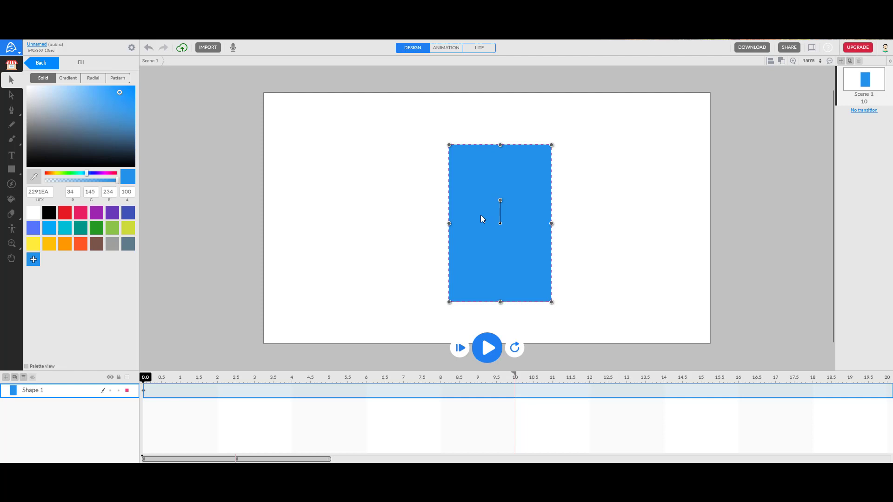
{"action": "left_click", "coordinate": [82, 215]}
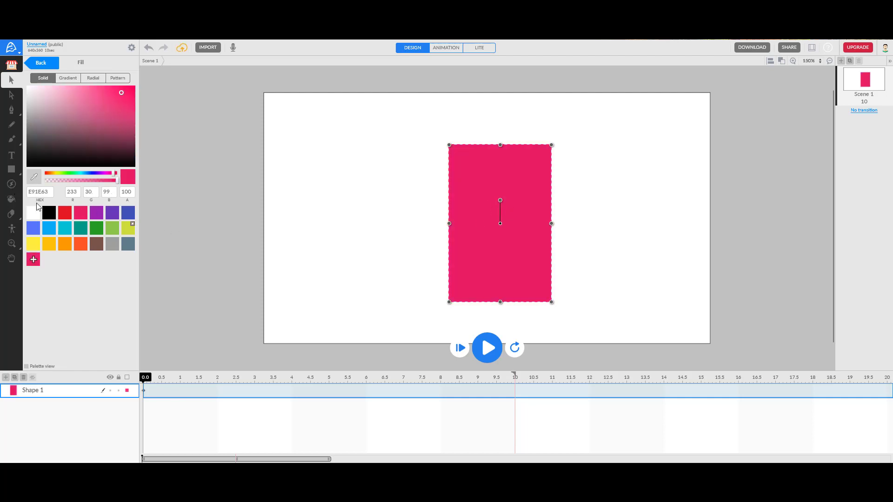
{"action": "left_click", "coordinate": [66, 214]}
{"action": "left_click", "coordinate": [65, 243]}
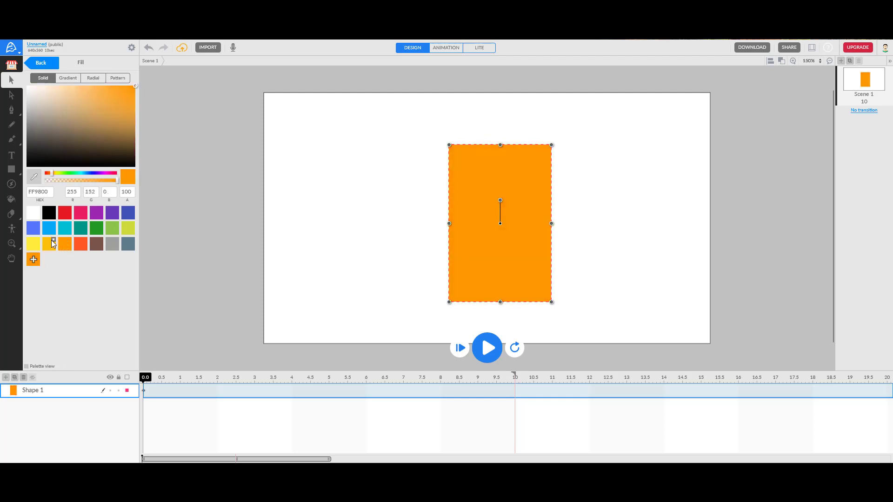
{"action": "left_click", "coordinate": [54, 240]}
{"action": "left_click", "coordinate": [30, 214]}
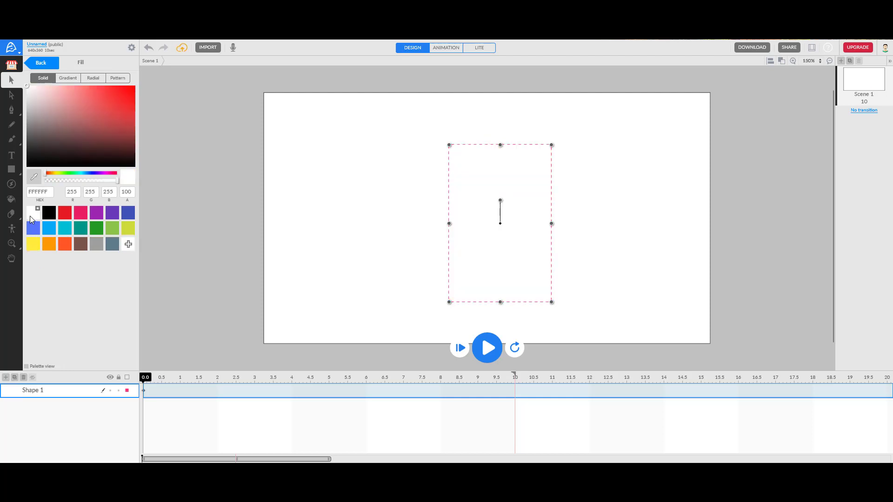
{"action": "left_click", "coordinate": [52, 228]}
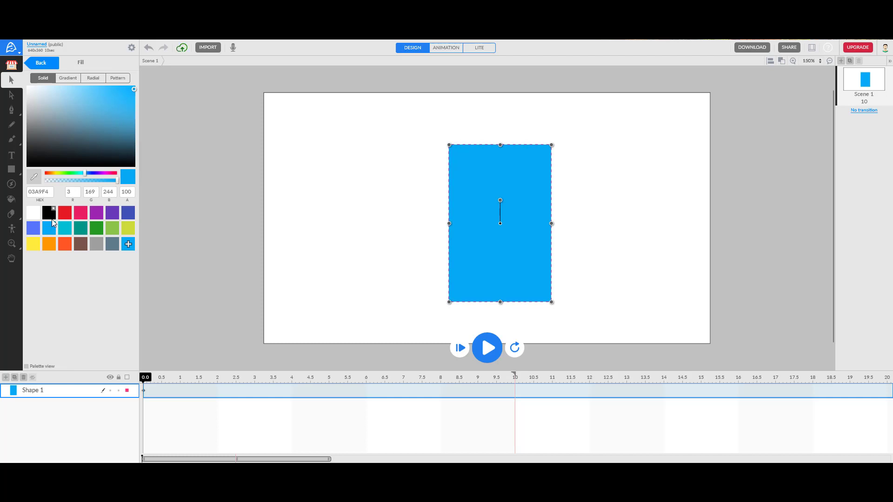
Try a linear gradient fill on the rectangle, swinging its black end stop around and back below the bottom edge.
{"action": "left_click", "coordinate": [71, 79]}
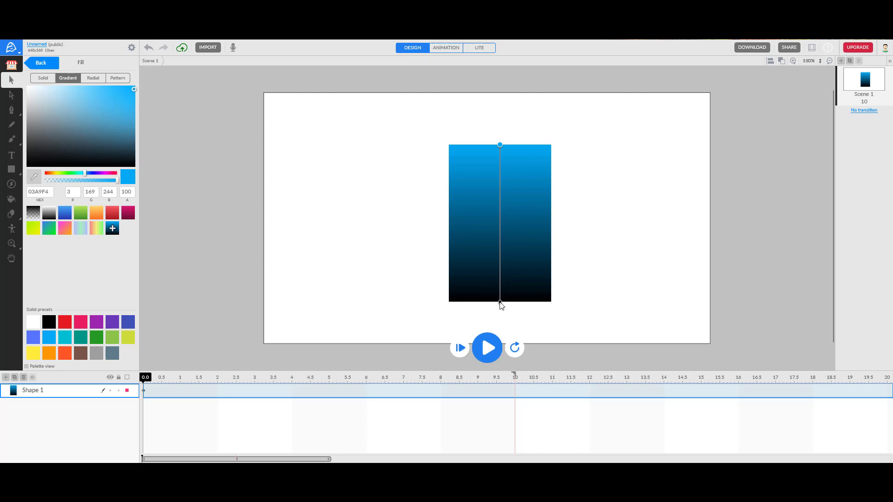
{"action": "left_click_drag", "start_coordinate": [500, 302], "coordinate": [350, 126]}
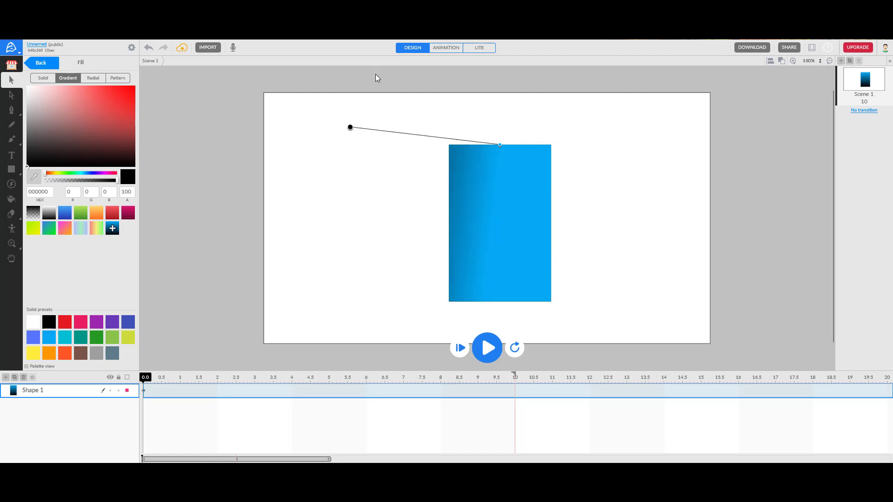
{"action": "left_click_drag", "start_coordinate": [376, 74], "coordinate": [500, 319]}
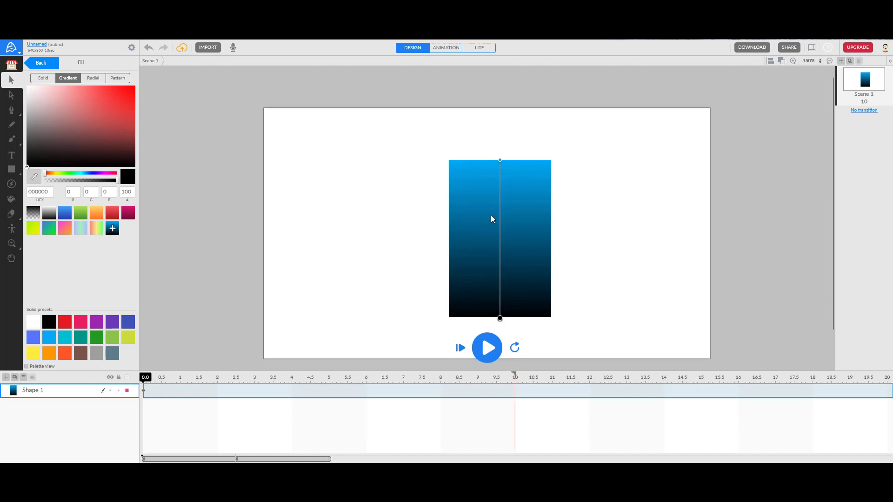
Try a radial gradient fill on the rectangle and extend its black outer stop farther from the center.
{"action": "left_click", "coordinate": [93, 79]}
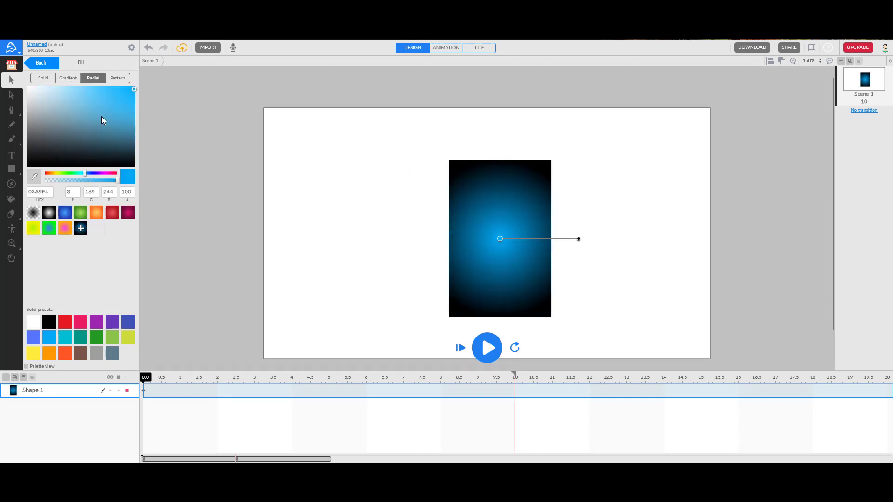
{"action": "left_click", "coordinate": [578, 238]}
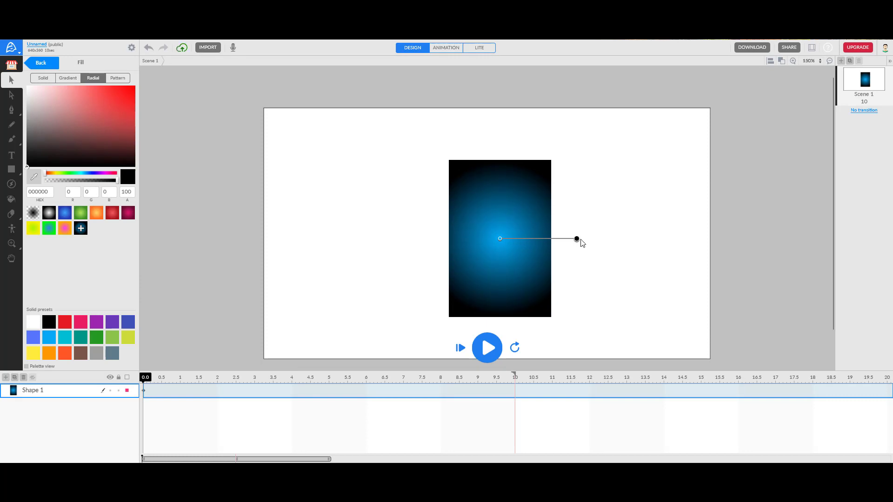
{"action": "left_click_drag", "start_coordinate": [577, 239], "coordinate": [604, 239]}
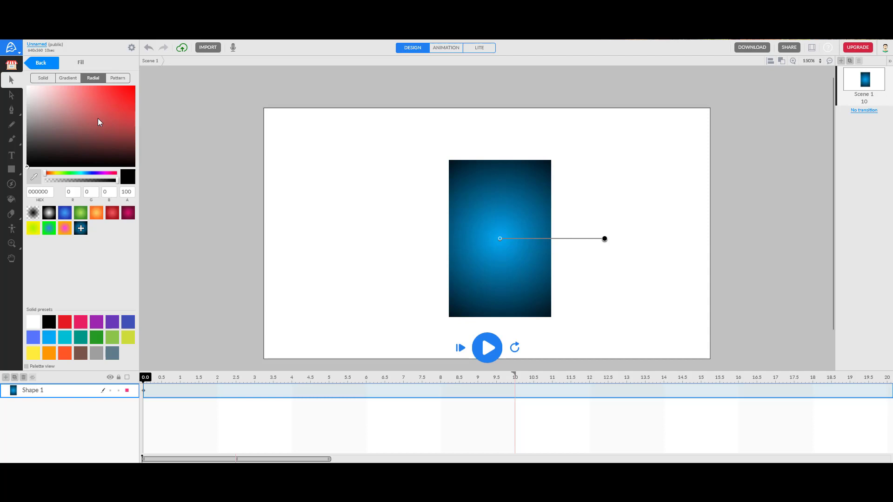
Try the orange-red preset pattern with dark motifs as the rectangle's fill.
{"action": "left_click", "coordinate": [122, 80]}
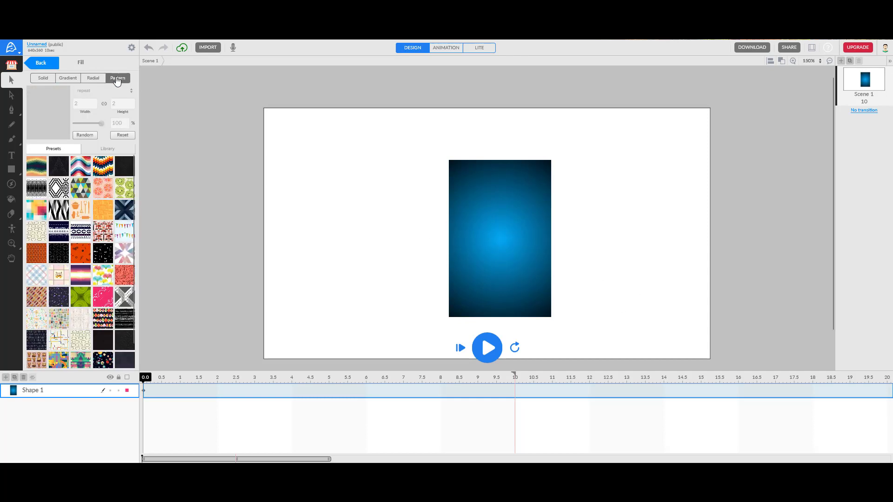
{"action": "scroll", "coordinate": [85, 227], "scroll_direction": "down", "scroll_amount": 1}
{"action": "left_click", "coordinate": [77, 249]}
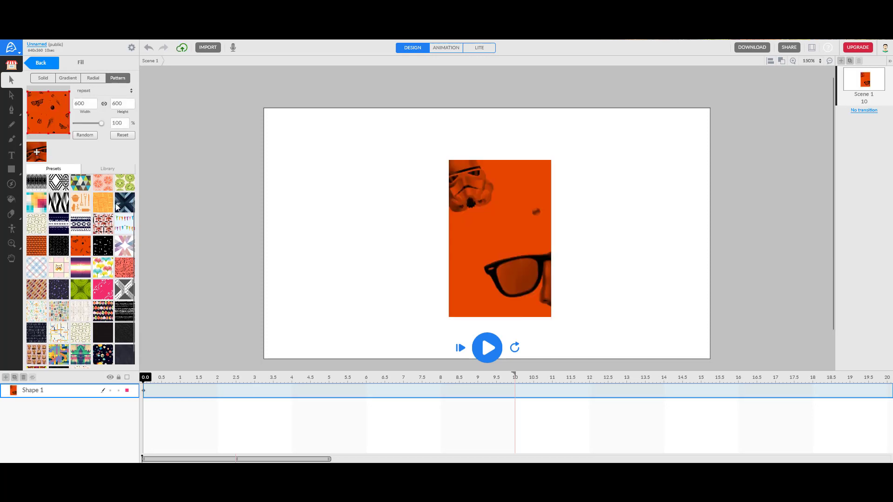
{"action": "scroll", "coordinate": [105, 232], "scroll_direction": "down", "scroll_amount": 1}
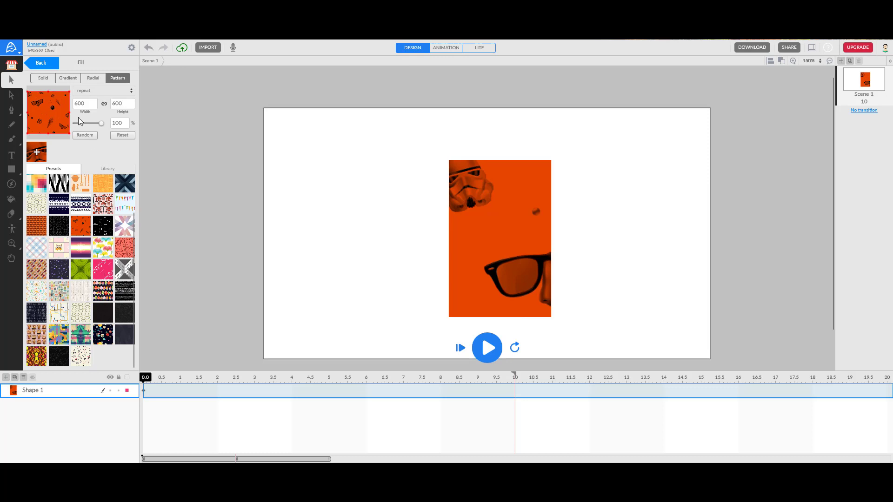
Fill the rectangle with the red-yellow-green linear gradient preset, recoloring its left stop 090909, right stop 060606 and middle stop F9F9F6.
{"action": "left_click", "coordinate": [67, 78]}
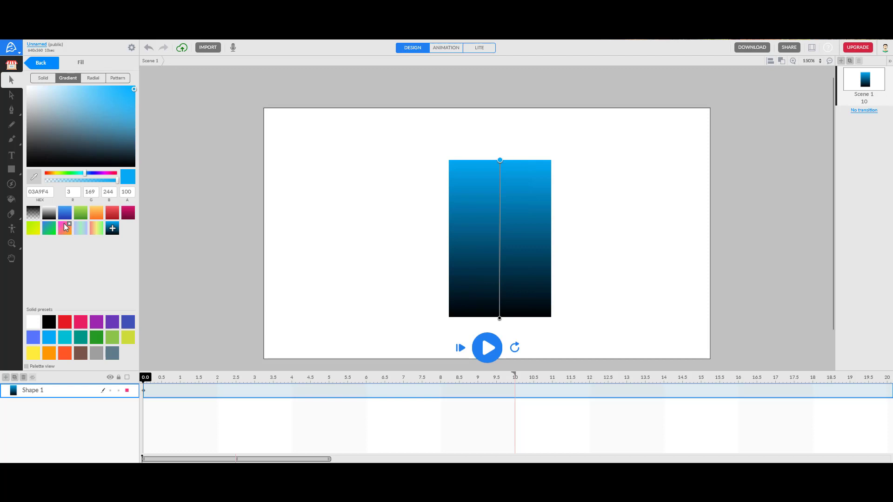
{"action": "left_click", "coordinate": [97, 231]}
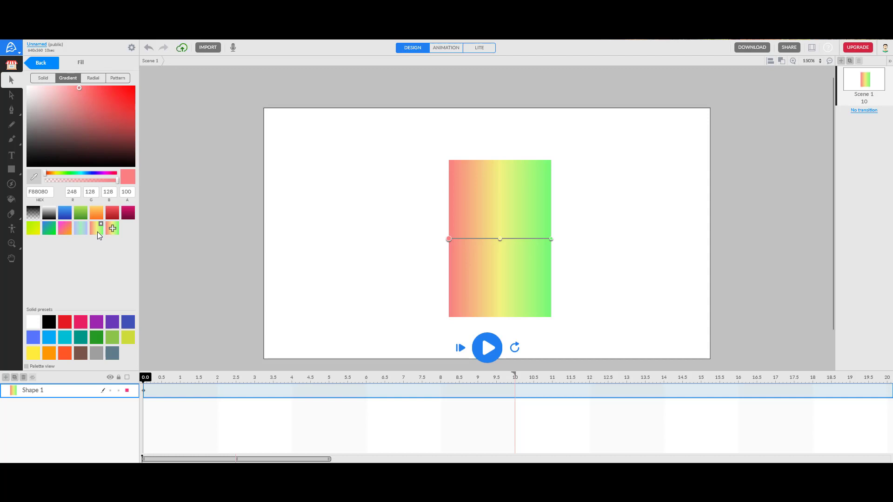
{"action": "left_click", "coordinate": [450, 239]}
{"action": "left_click", "coordinate": [28, 166]}
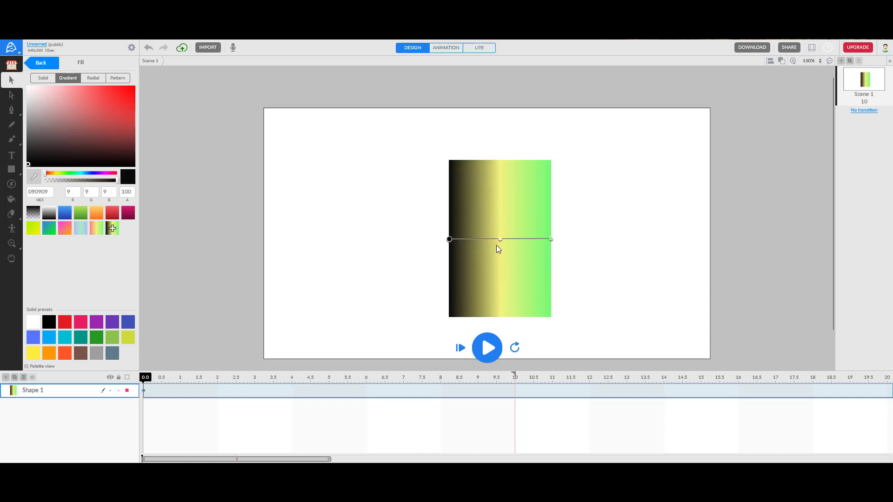
{"action": "left_click", "coordinate": [551, 238]}
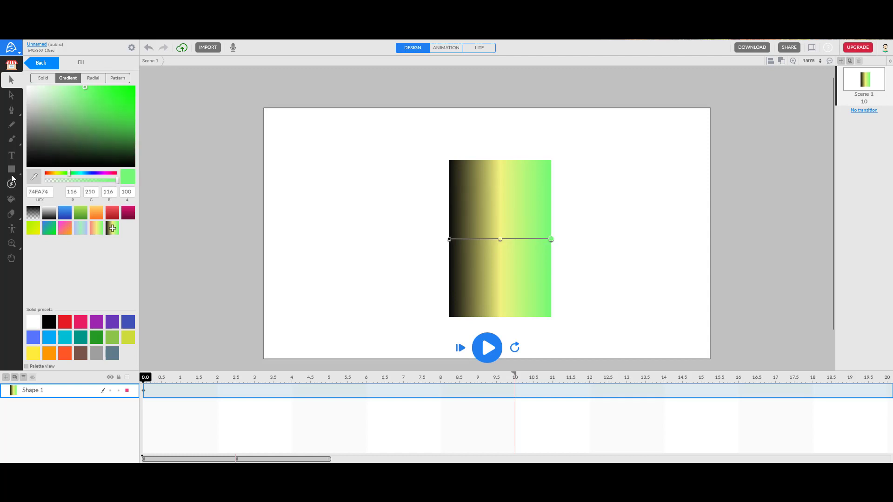
{"action": "left_click", "coordinate": [28, 165]}
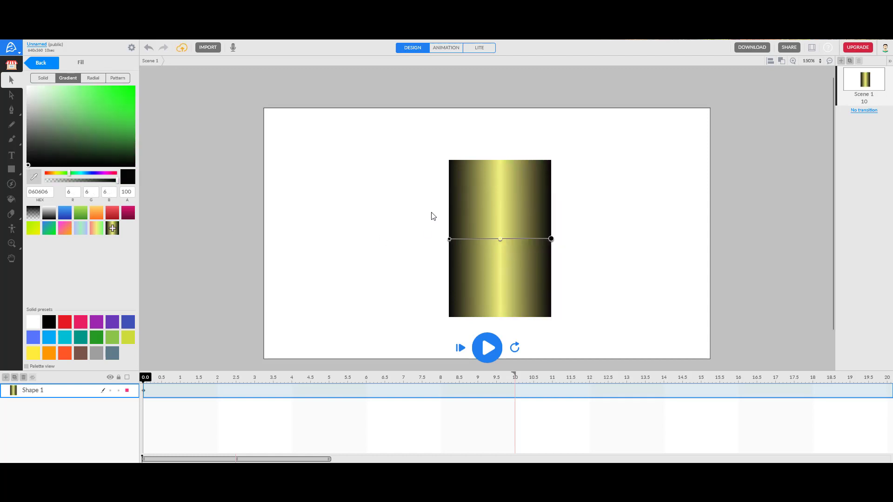
{"action": "left_click", "coordinate": [501, 238]}
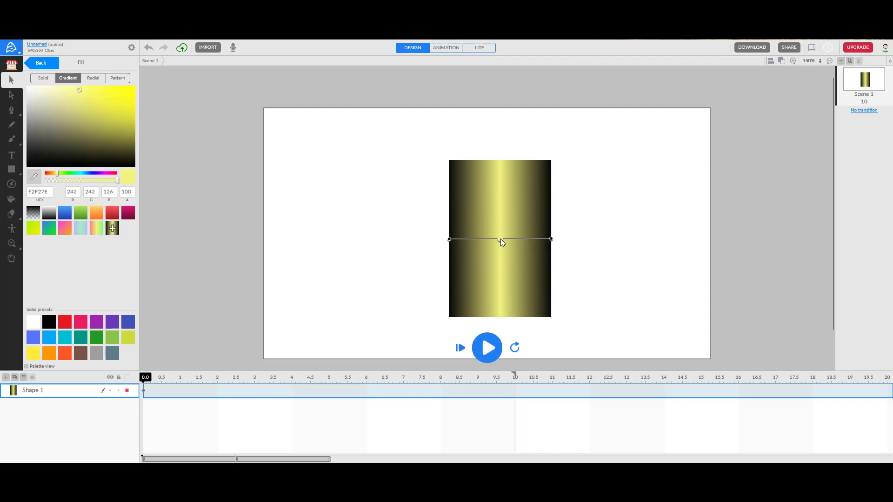
{"action": "left_click", "coordinate": [28, 88]}
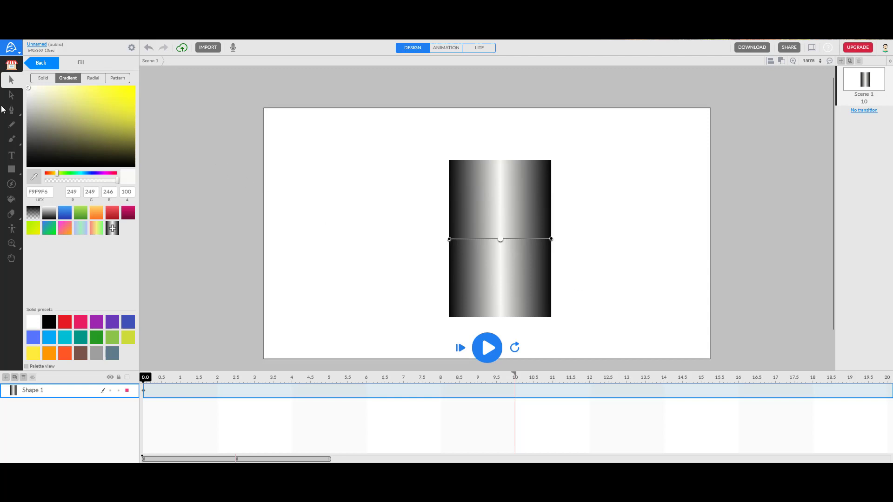
Bend the rectangle's top and bottom edges slightly downward with direct selection to form a cylinder body.
{"action": "left_click", "coordinate": [11, 96]}
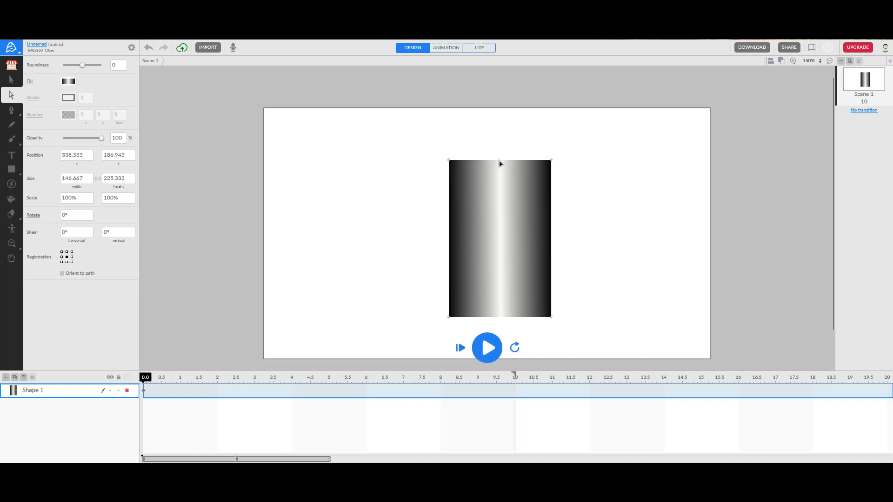
{"action": "left_click", "coordinate": [12, 81]}
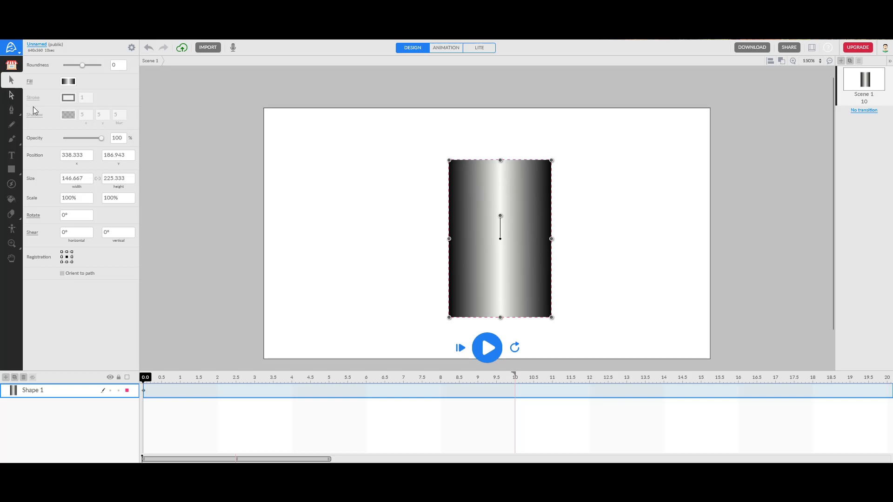
{"action": "key", "text": "a"}
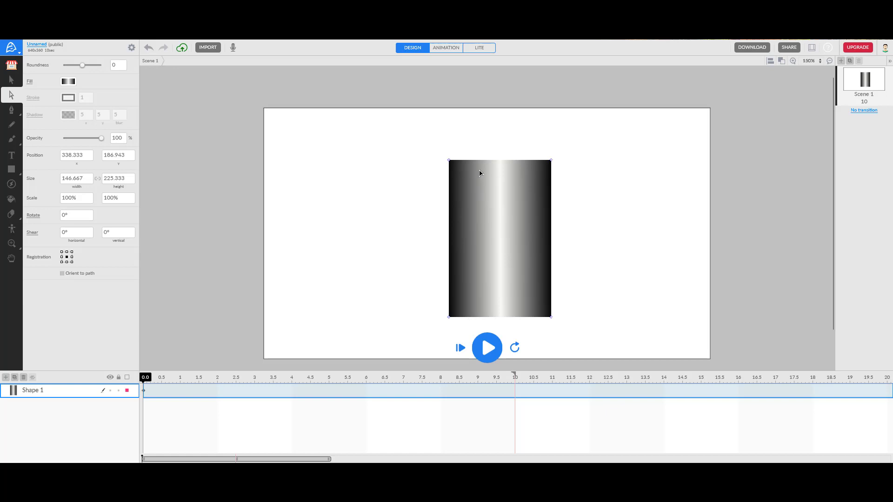
{"action": "left_click_drag", "start_coordinate": [484, 163], "coordinate": [487, 169]}
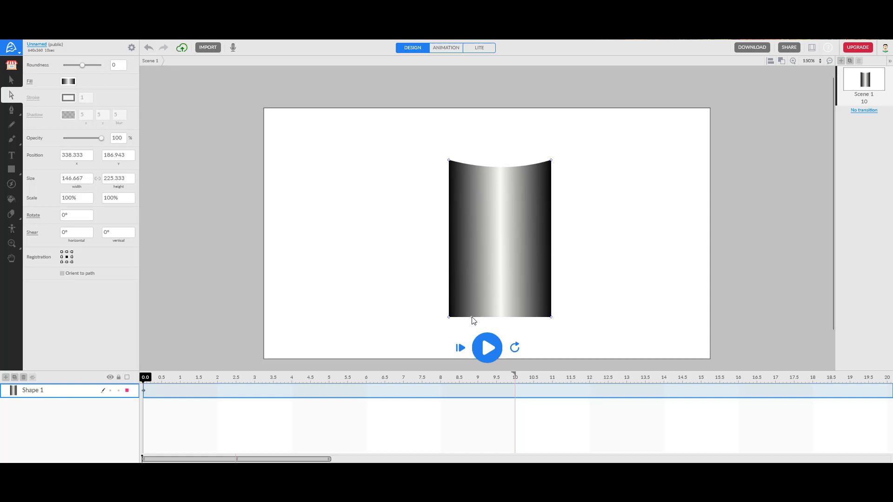
{"action": "left_click_drag", "start_coordinate": [472, 318], "coordinate": [472, 322]}
Draw an oval about 149 wide and 35 high over the curved top edge of the cylinder body.
{"action": "left_click", "coordinate": [20, 177]}
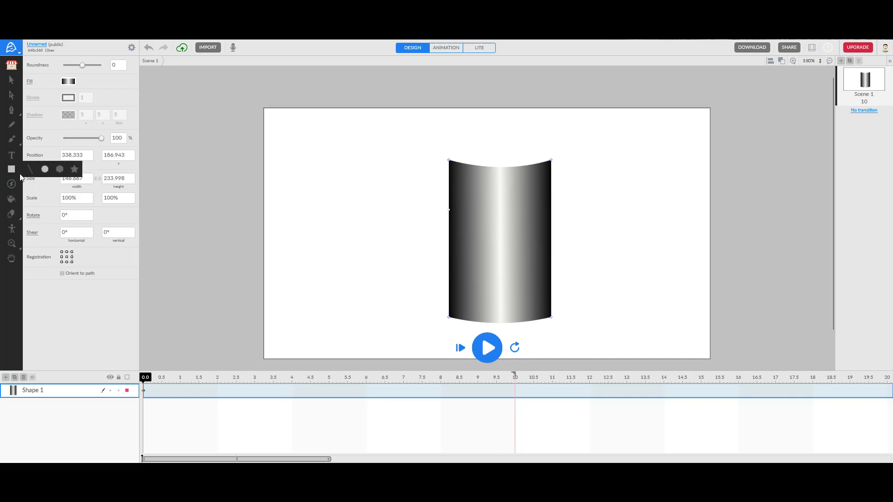
{"action": "left_click", "coordinate": [46, 170]}
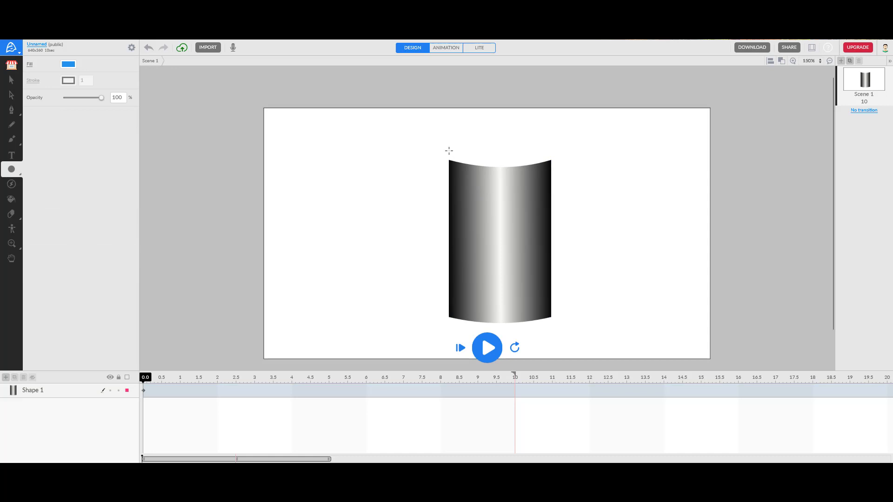
{"action": "left_click_drag", "start_coordinate": [447, 144], "coordinate": [553, 169]}
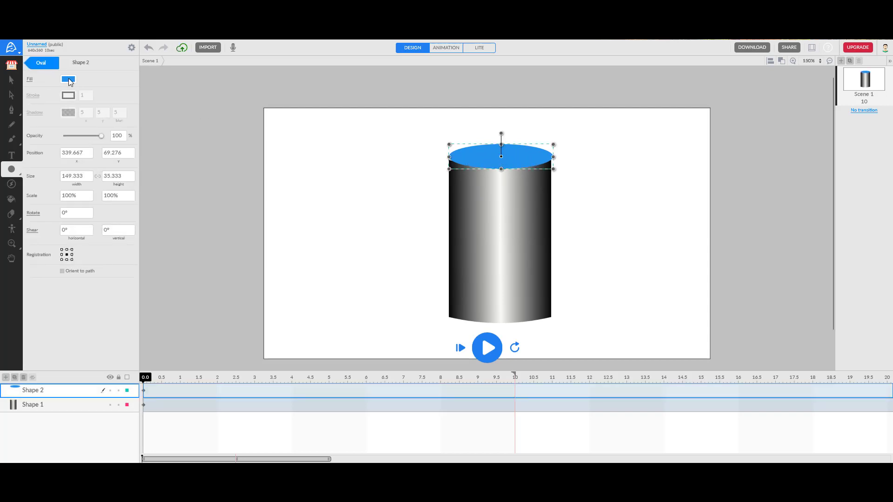
Fill the oval with the red-yellow-green linear gradient preset, recoloring its left stop 0A0A0A and its right stop 080908.
{"action": "left_click", "coordinate": [68, 80]}
{"action": "left_click", "coordinate": [67, 78]}
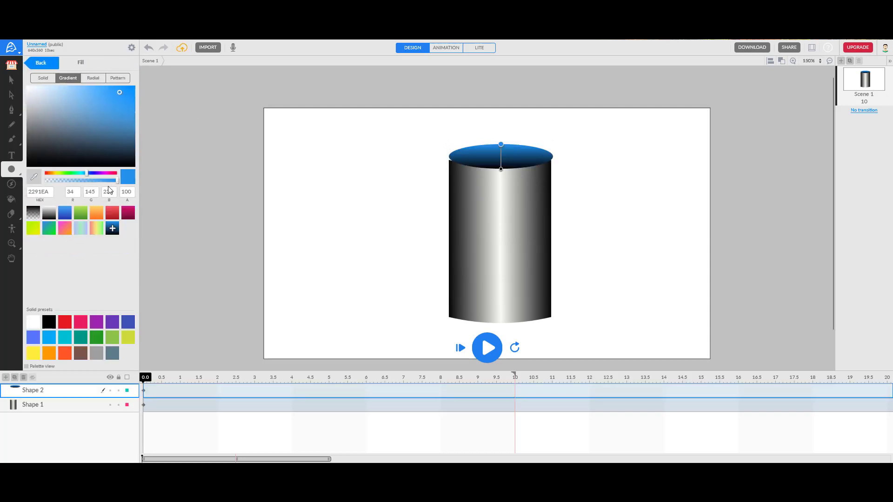
{"action": "left_click", "coordinate": [96, 231]}
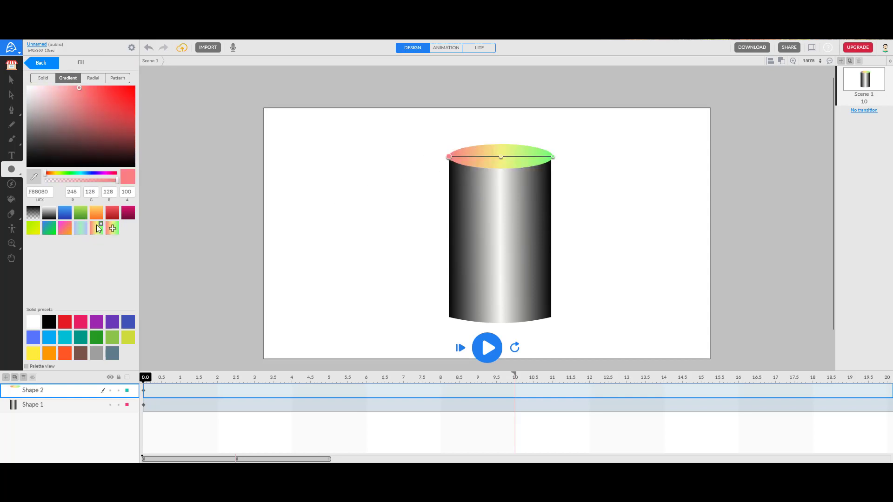
{"action": "left_click", "coordinate": [449, 157]}
{"action": "left_click", "coordinate": [27, 164]}
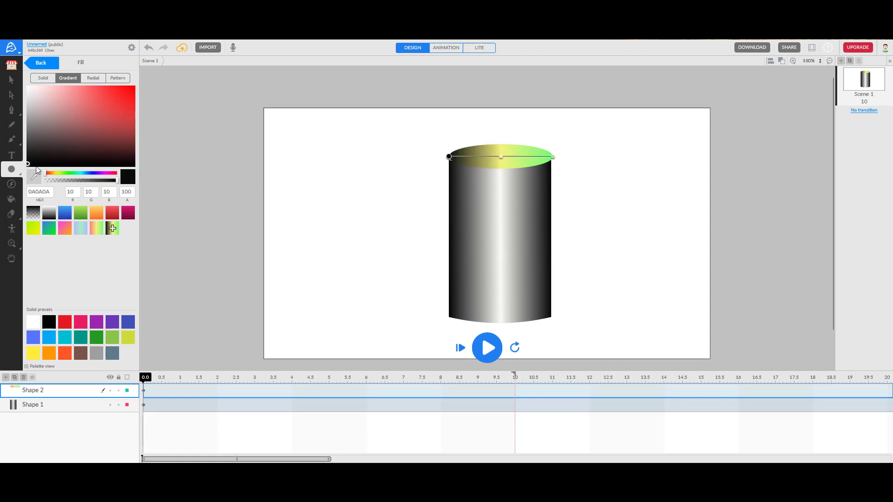
{"action": "left_click", "coordinate": [552, 157]}
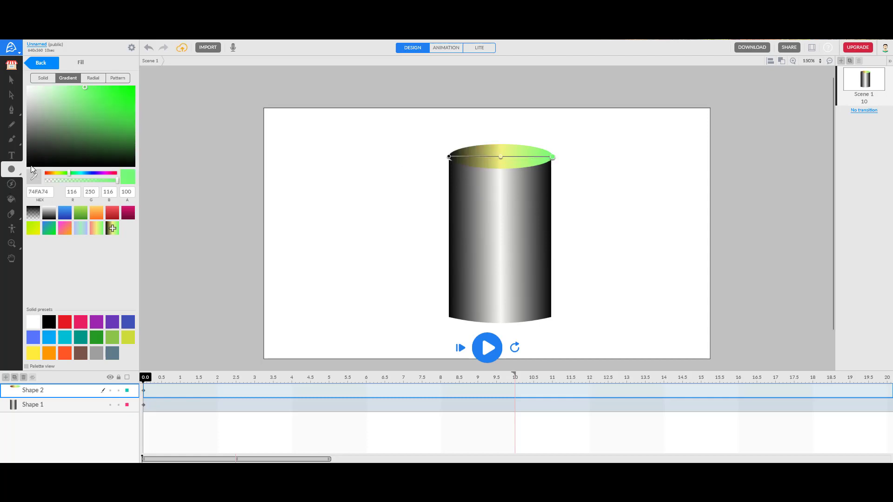
{"action": "left_click", "coordinate": [30, 164]}
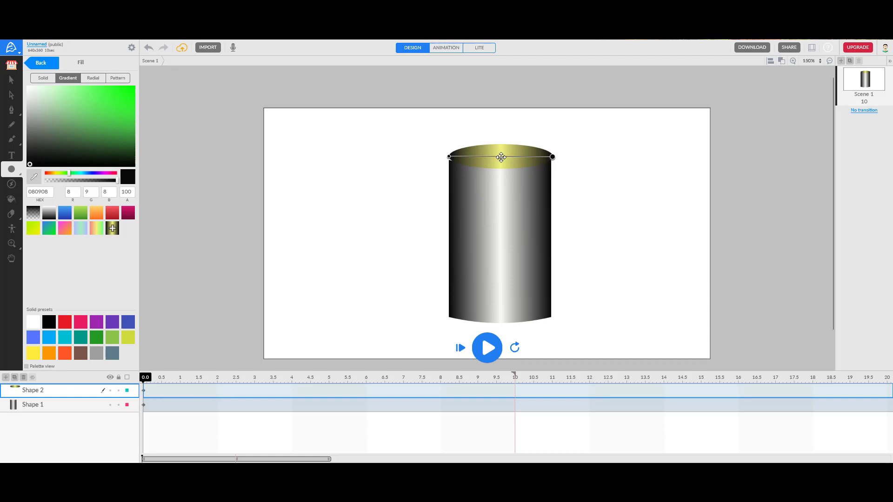
Recolor the middle stop of the oval's gradient F6F6F1 and shift it slightly left of the oval's center.
{"action": "left_click", "coordinate": [501, 157]}
{"action": "left_click", "coordinate": [29, 88]}
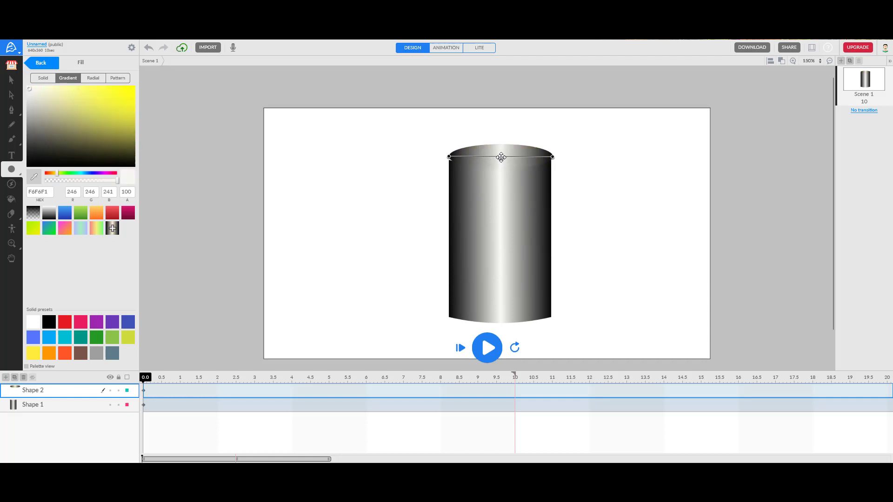
{"action": "left_click_drag", "start_coordinate": [502, 156], "coordinate": [488, 155]}
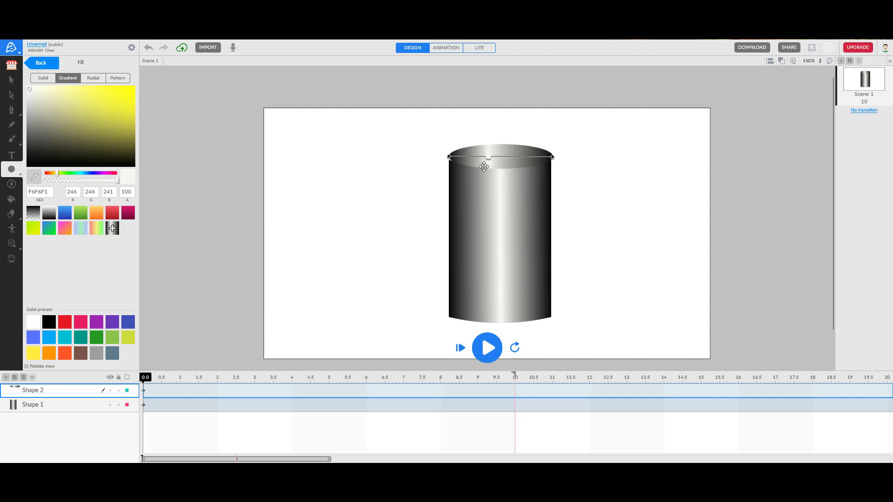
Move the oval slightly down and left to about X 338.5, Y 72.5 over the cylinder body's top edge, and deselect it.
{"action": "left_click", "coordinate": [11, 96]}
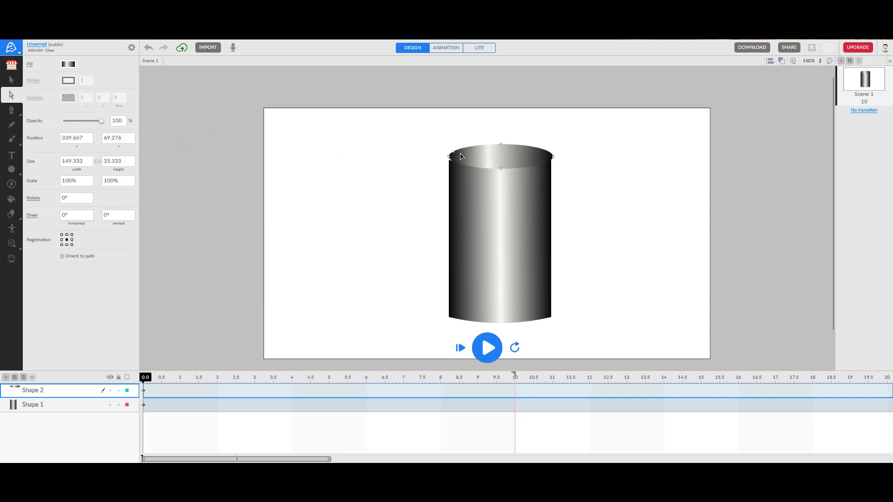
{"action": "left_click", "coordinate": [7, 81]}
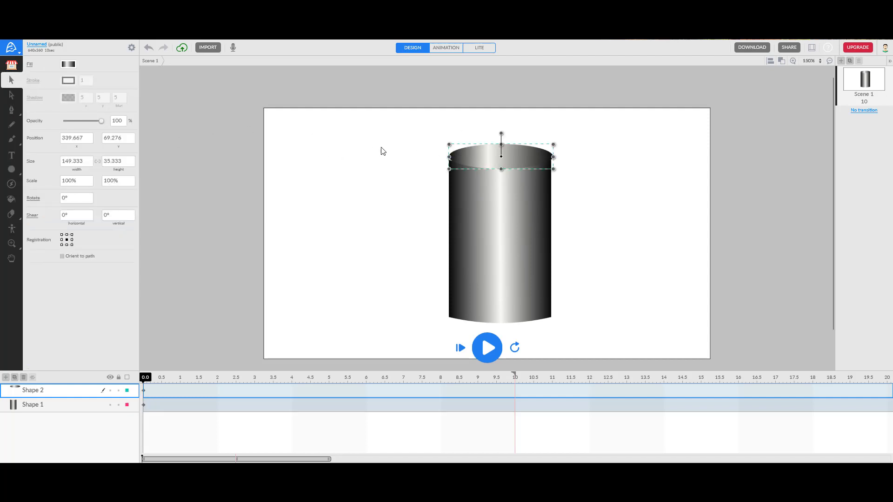
{"action": "left_click_drag", "start_coordinate": [464, 158], "coordinate": [465, 160]}
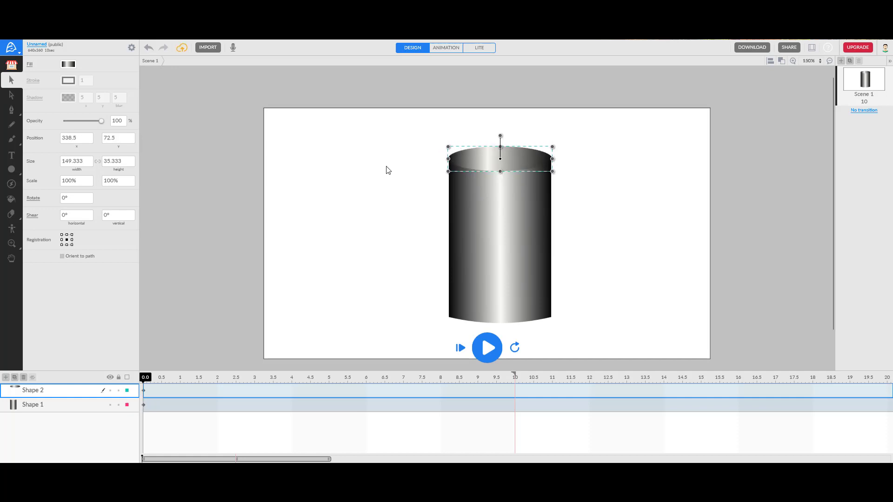
{"action": "left_click", "coordinate": [198, 177]}
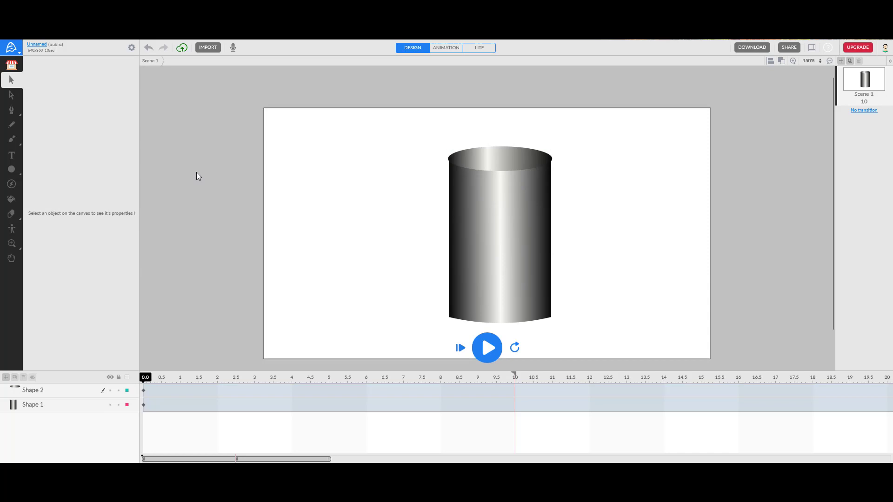